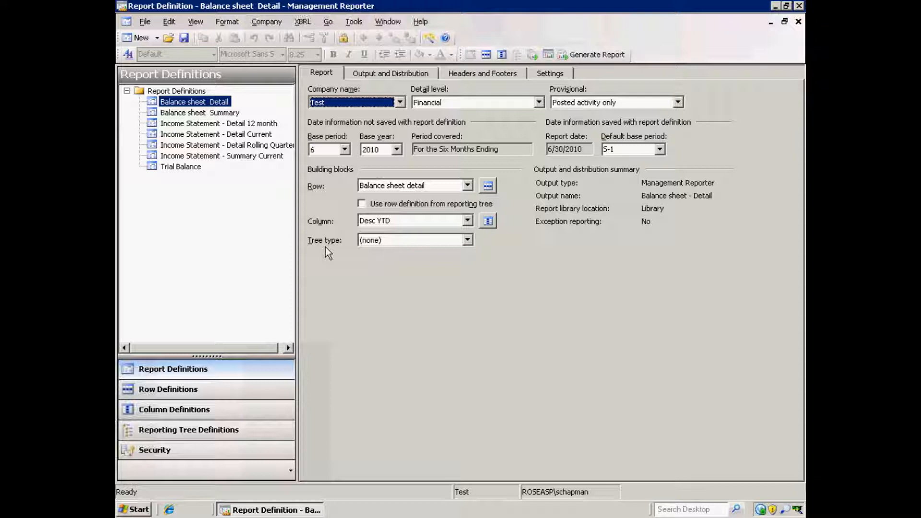
# Set the Balance sheet Detail report's base period to 7 and generate the report.
pyautogui.click(345, 149)
pyautogui.click(331, 179)
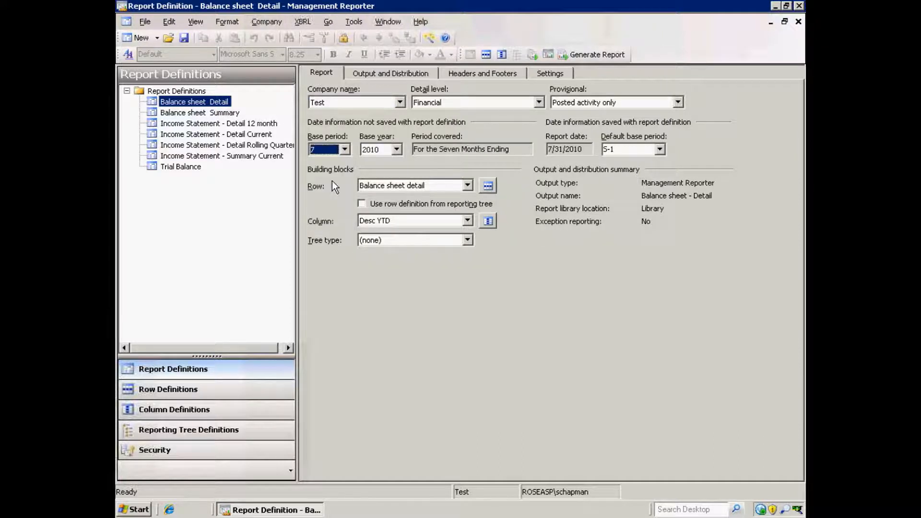
pyautogui.click(592, 56)
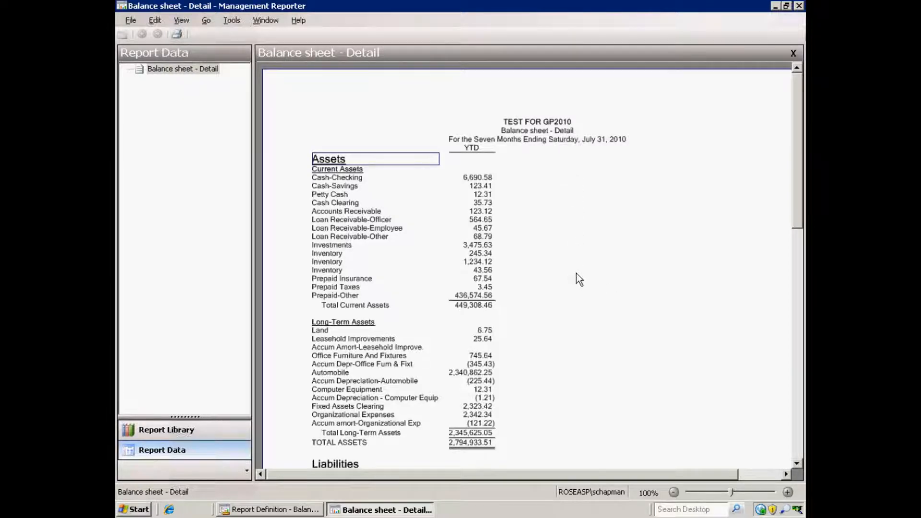
# Review the generated balance sheet through to the equity section and close the report viewer.
pyautogui.click(798, 441)
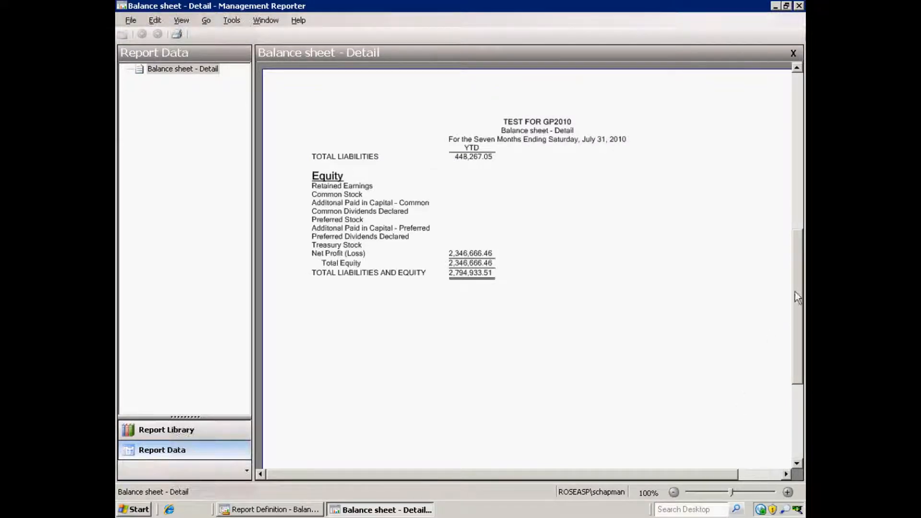
pyautogui.click(791, 50)
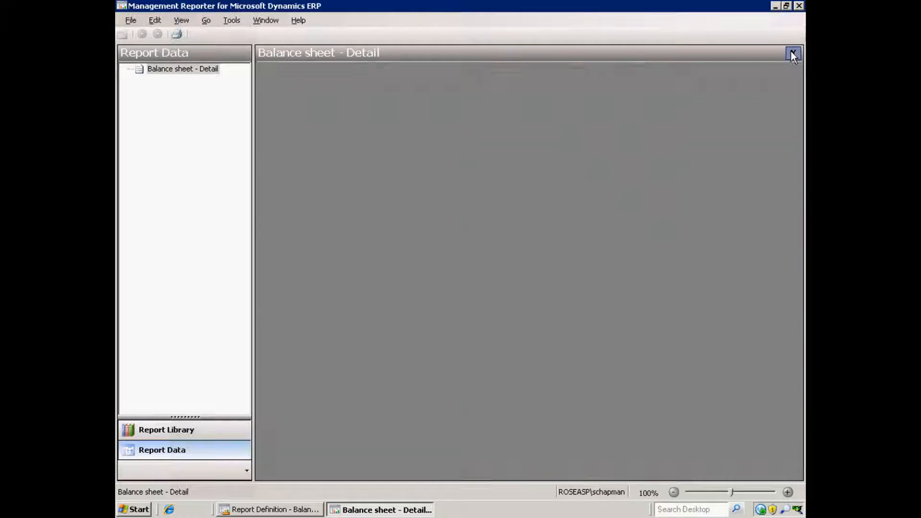
pyautogui.click(799, 6)
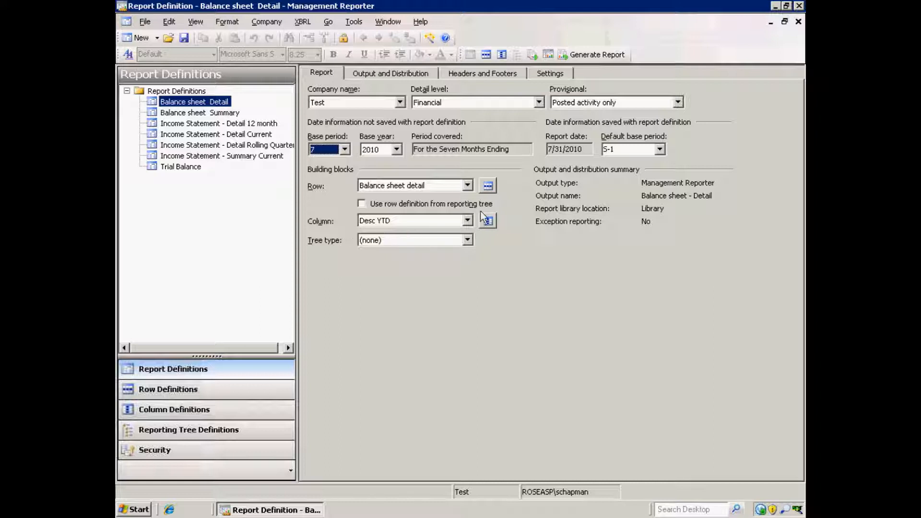
# Open the Balance sheet detail row definition and examine the financial dimension link of the Cash-Checking row.
pyautogui.click(488, 187)
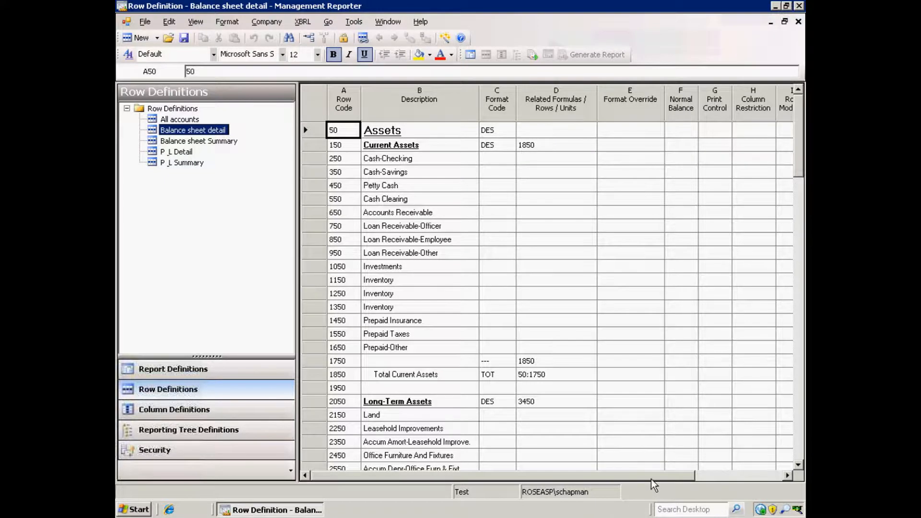
pyautogui.moveTo(652, 479); pyautogui.dragTo(744, 468)
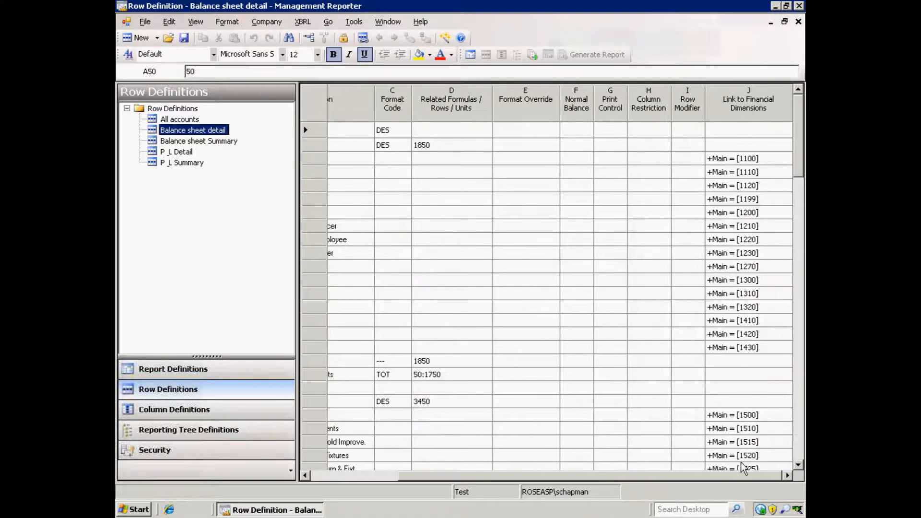
pyautogui.click(730, 162)
pyautogui.doubleClick(731, 163)
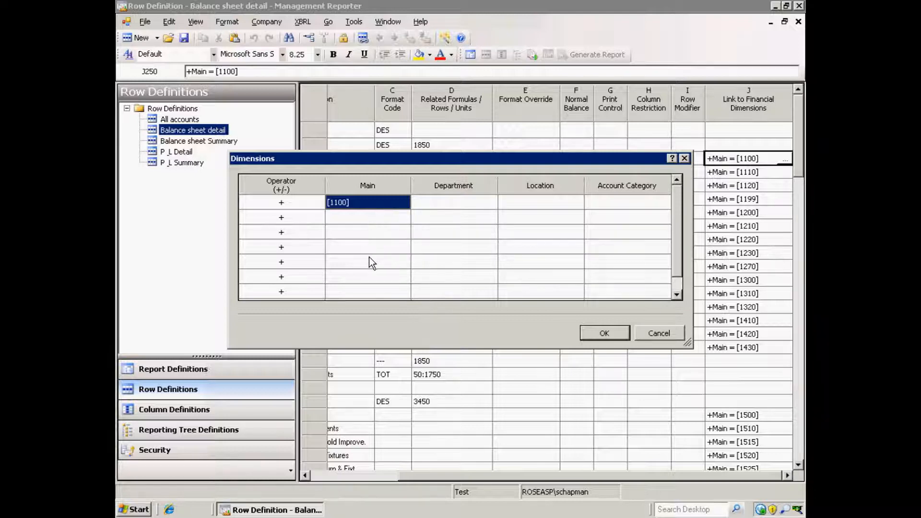
pyautogui.press('Escape')
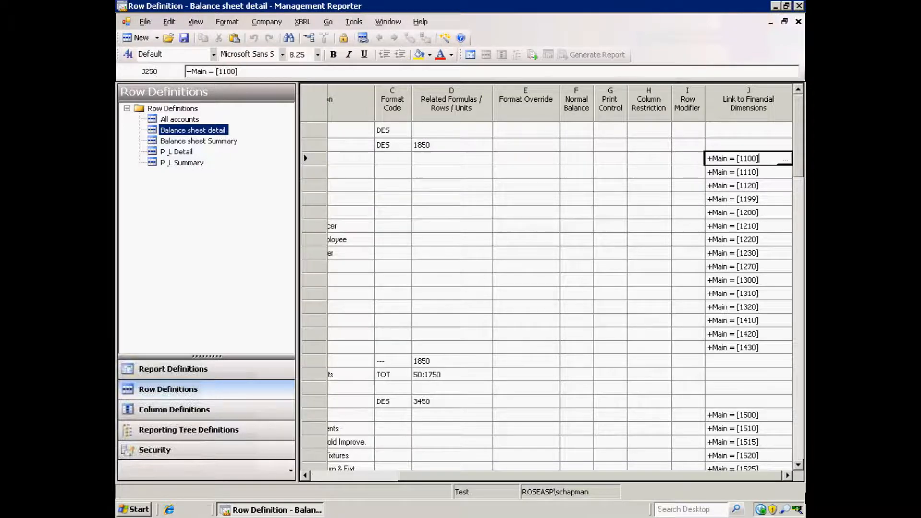
pyautogui.click(328, 477)
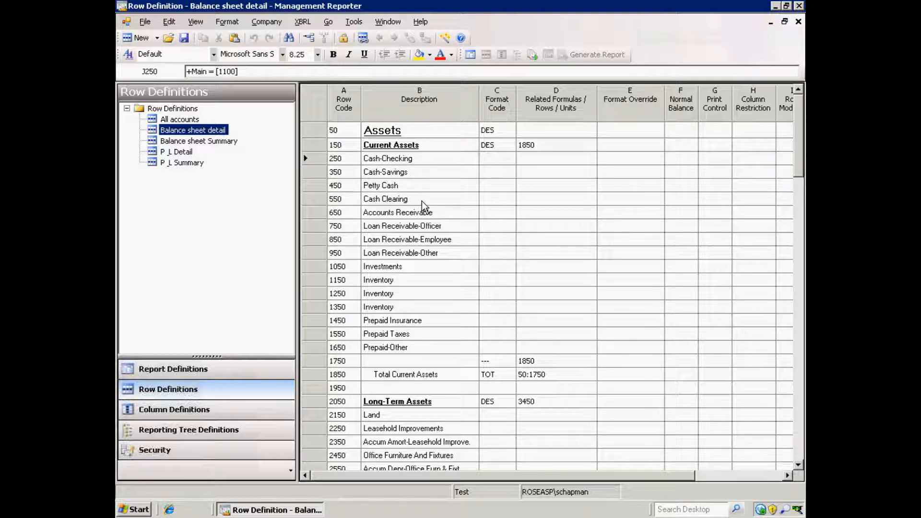
# Examine the financial dimension link of the Net Profit (Loss) row in the Balance sheet detail row definition.
pyautogui.click(404, 199)
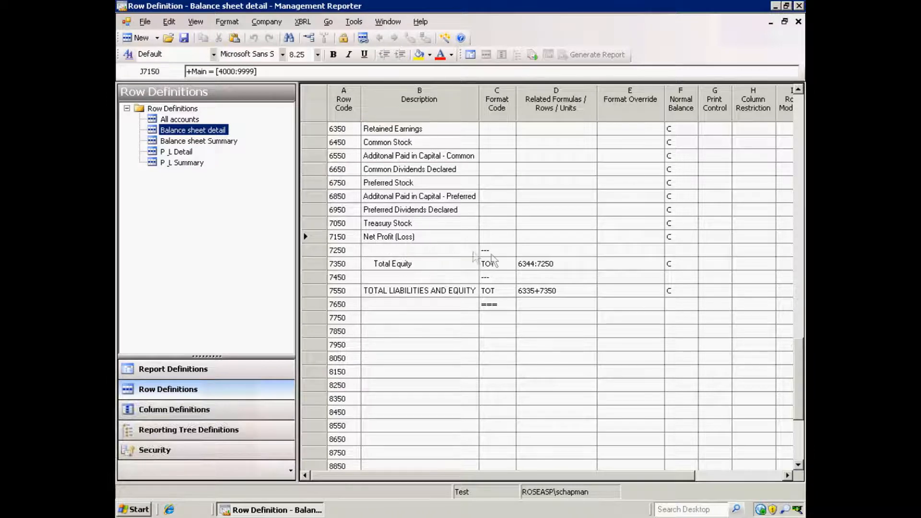
pyautogui.moveTo(670, 476); pyautogui.dragTo(782, 478)
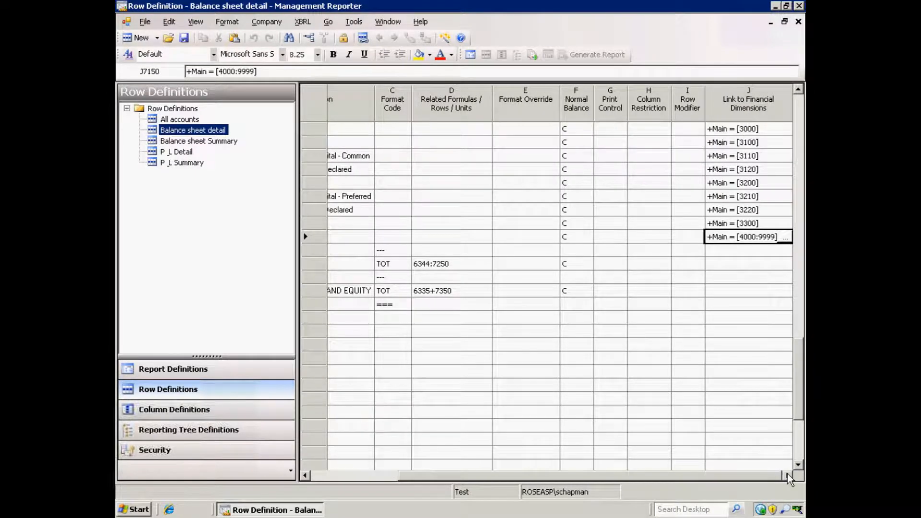
pyautogui.doubleClick(735, 237)
pyautogui.click(689, 237)
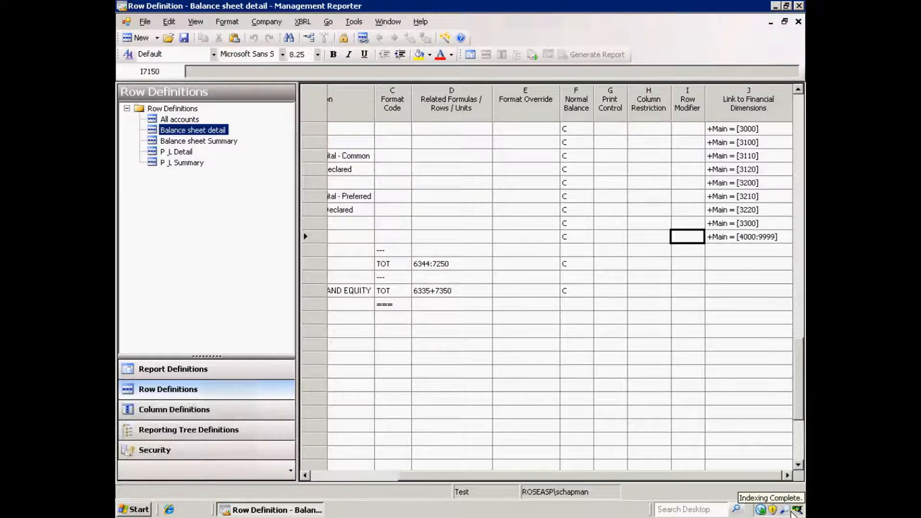
pyautogui.doubleClick(729, 240)
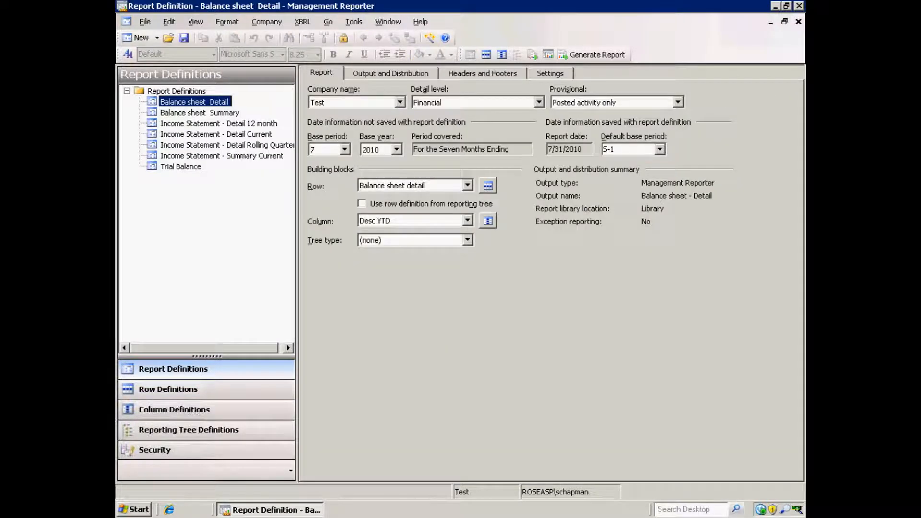
# Examine the balance sheet report's Desc YTD column definition and its available detail level and provisional options.
pyautogui.click(488, 223)
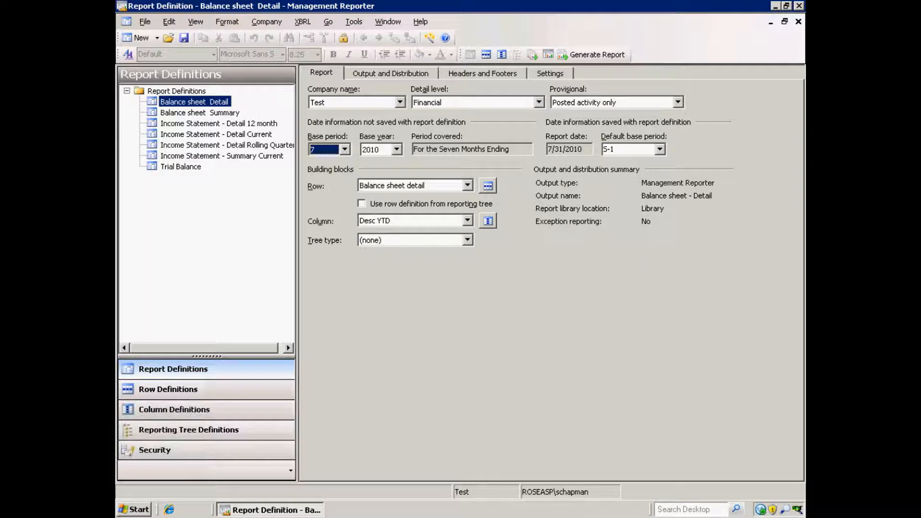
pyautogui.click(539, 103)
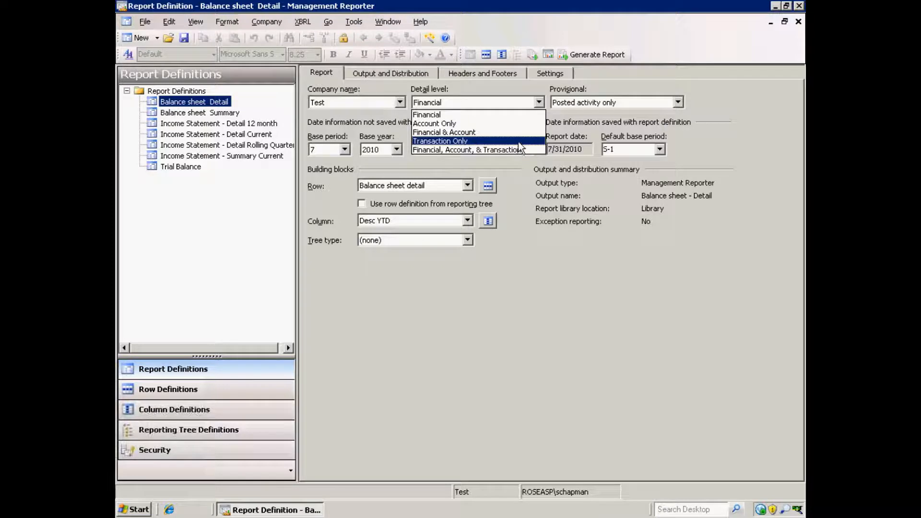
pyautogui.click(625, 88)
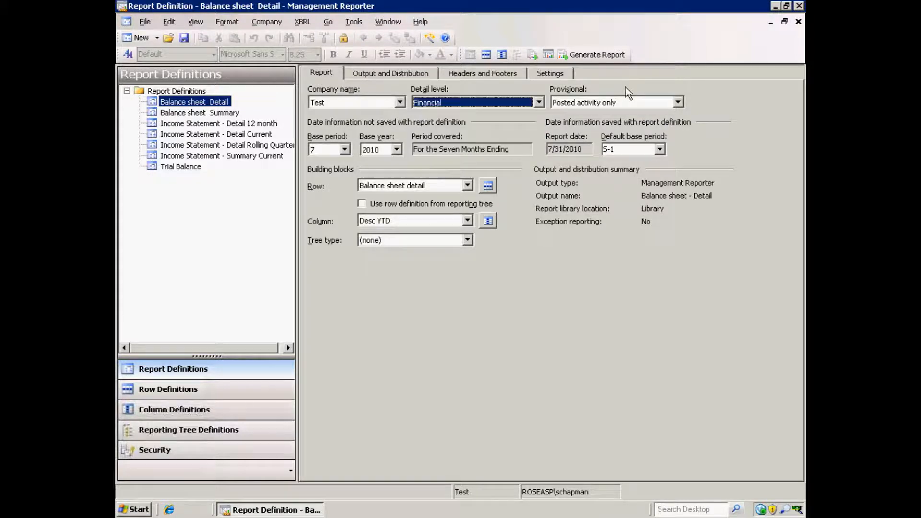
pyautogui.click(678, 102)
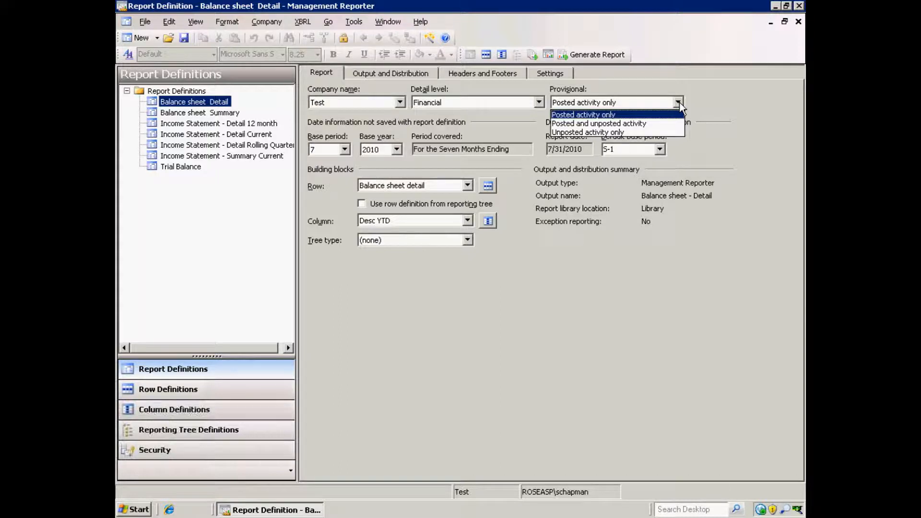
pyautogui.click(681, 103)
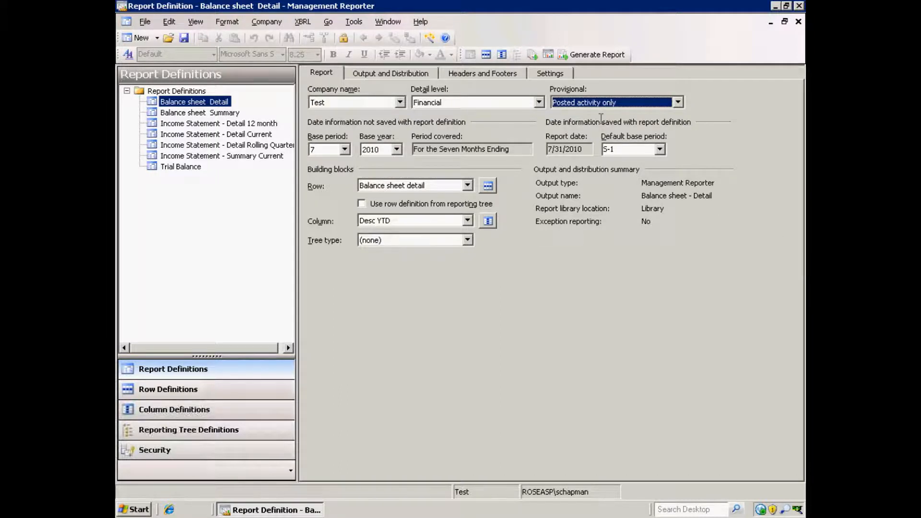
# Review the balance sheet report's formatting settings, headers and footers, and output and distribution options.
pyautogui.click(550, 74)
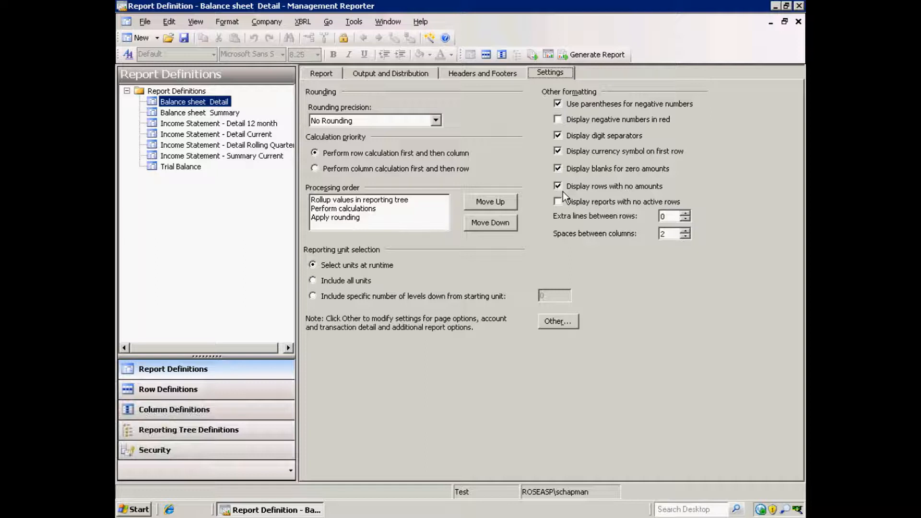
pyautogui.click(501, 78)
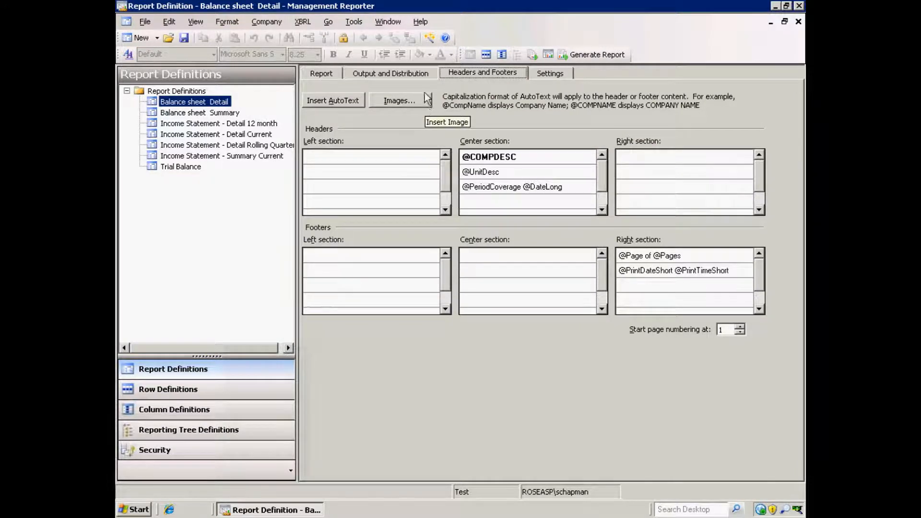
pyautogui.click(415, 77)
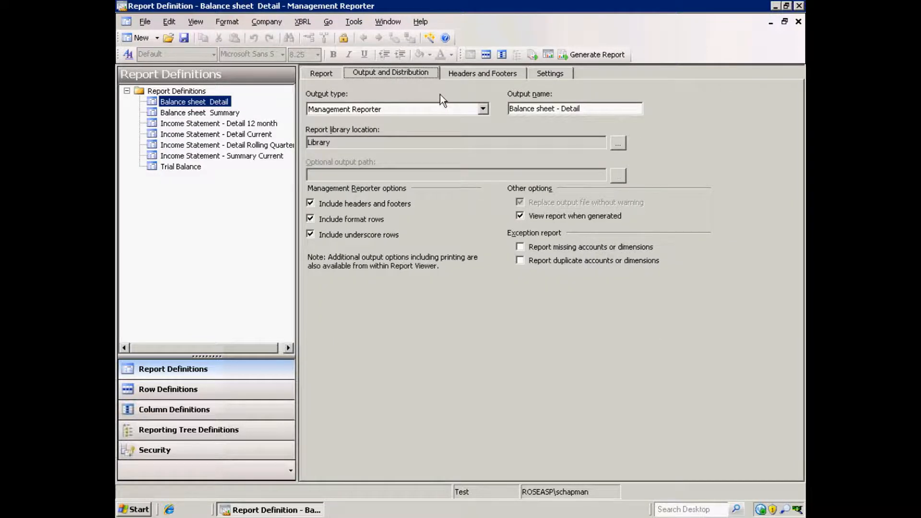
pyautogui.click(483, 111)
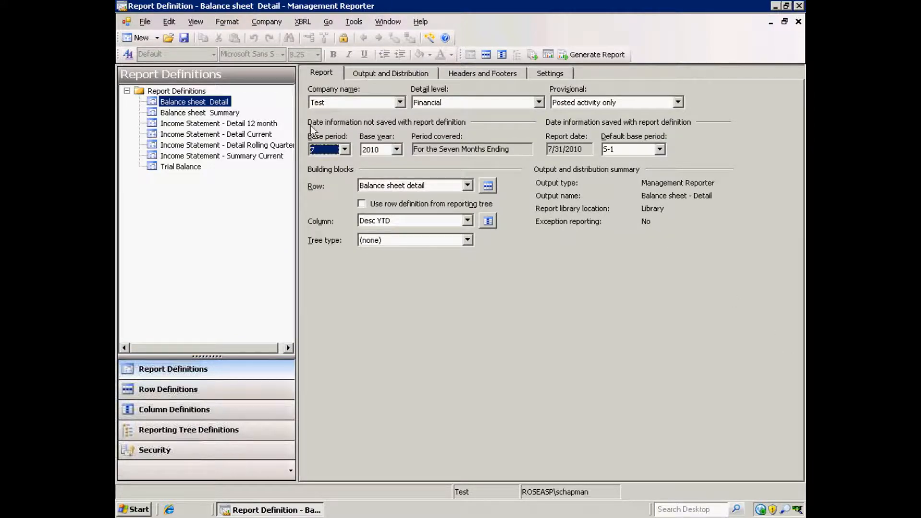
# Open the Income Statement - Detail Current report and examine the dimension links in its P & L Detail row definition.
pyautogui.click(206, 135)
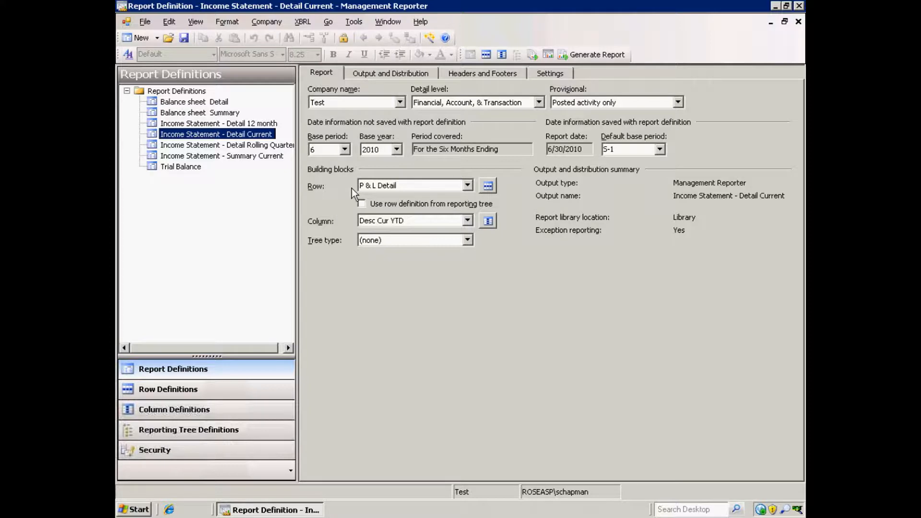
pyautogui.click(489, 186)
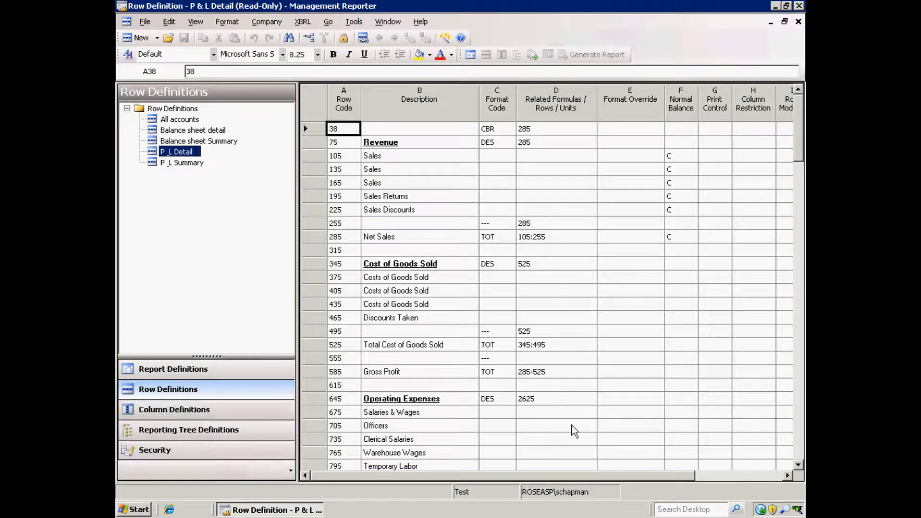
pyautogui.moveTo(637, 480); pyautogui.dragTo(767, 477)
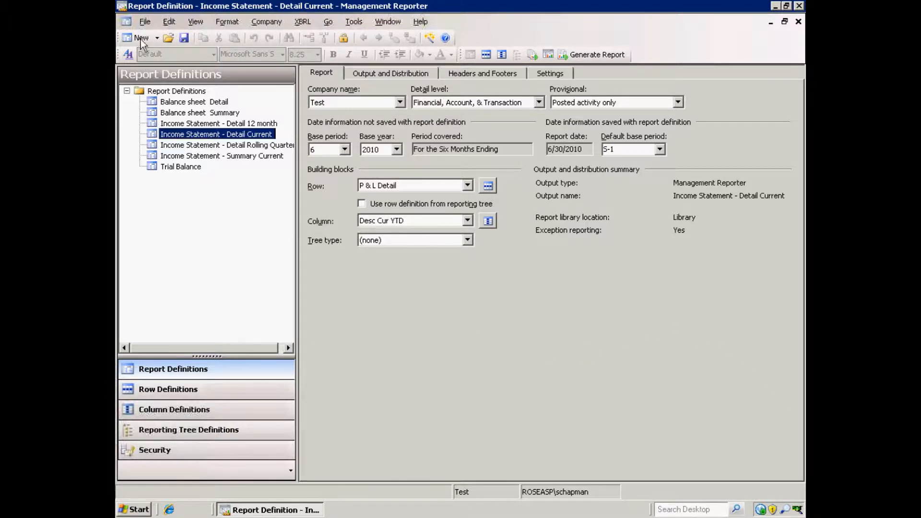
# Save a copy of the Income Statement - Detail Current report definition as "Income Statement - Detail Current New".
pyautogui.click(145, 22)
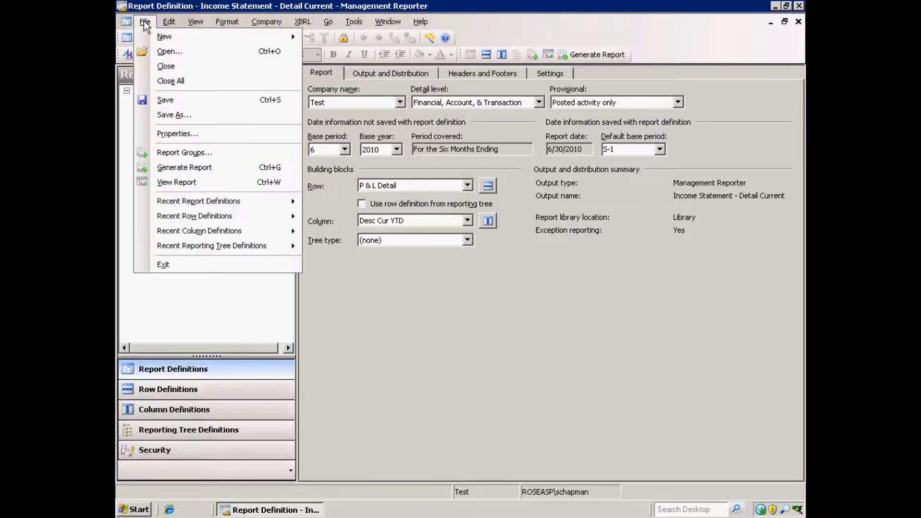
pyautogui.click(165, 114)
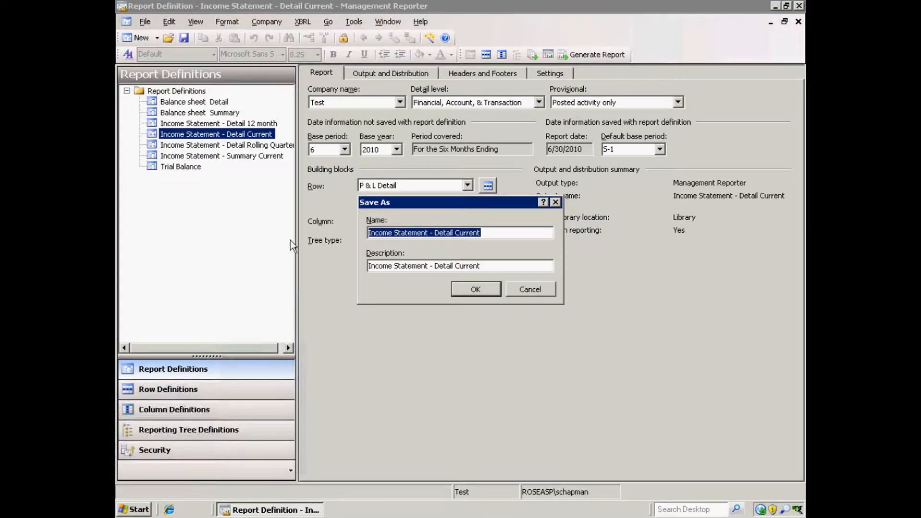
pyautogui.click(484, 233)
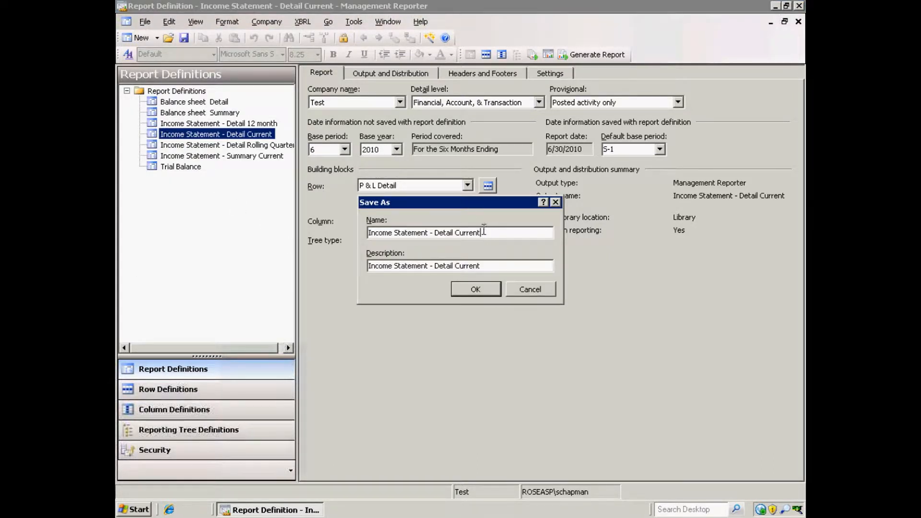
pyautogui.write('New New')
pyautogui.click(475, 289)
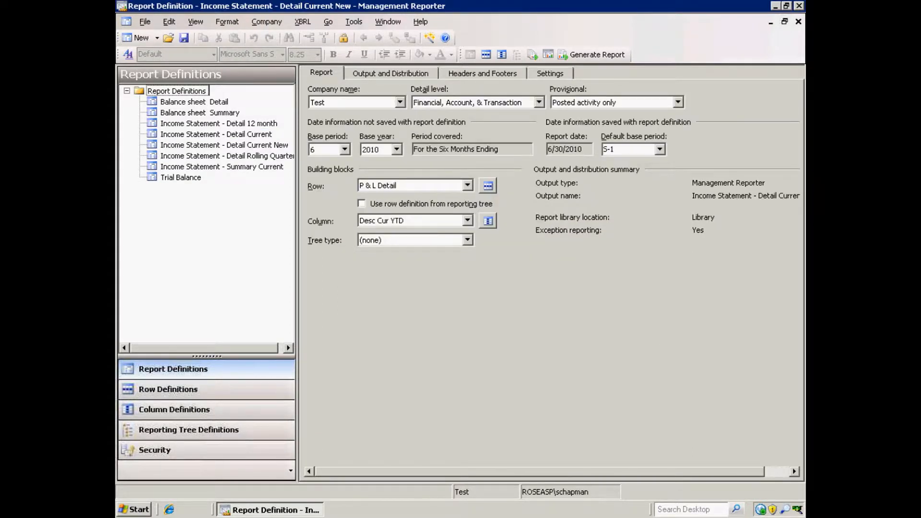
# Save the new income statement's row definition as a copy with the name and description "P & L Detail New", and close it.
pyautogui.click(235, 145)
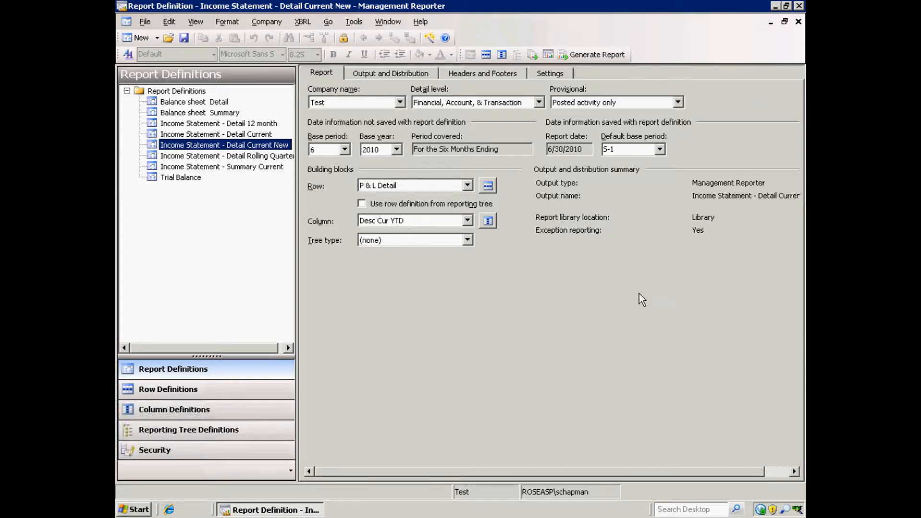
pyautogui.click(488, 187)
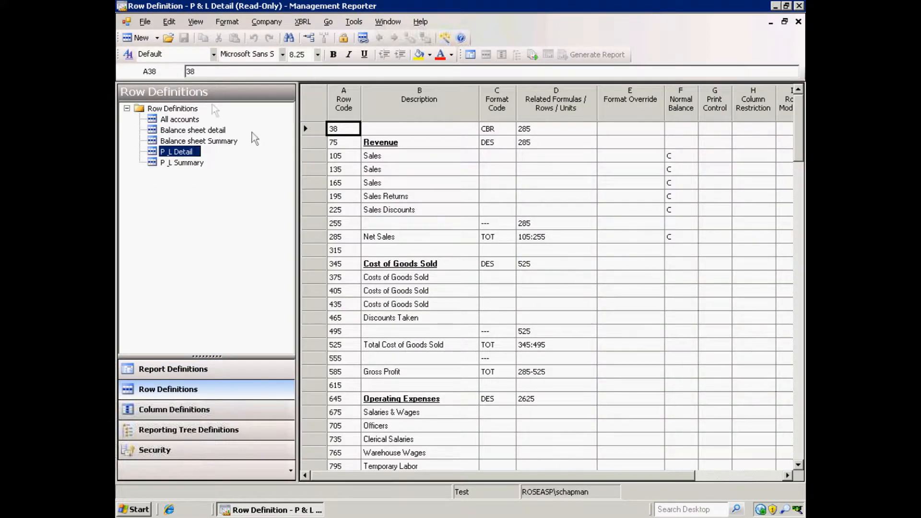
pyautogui.click(148, 21)
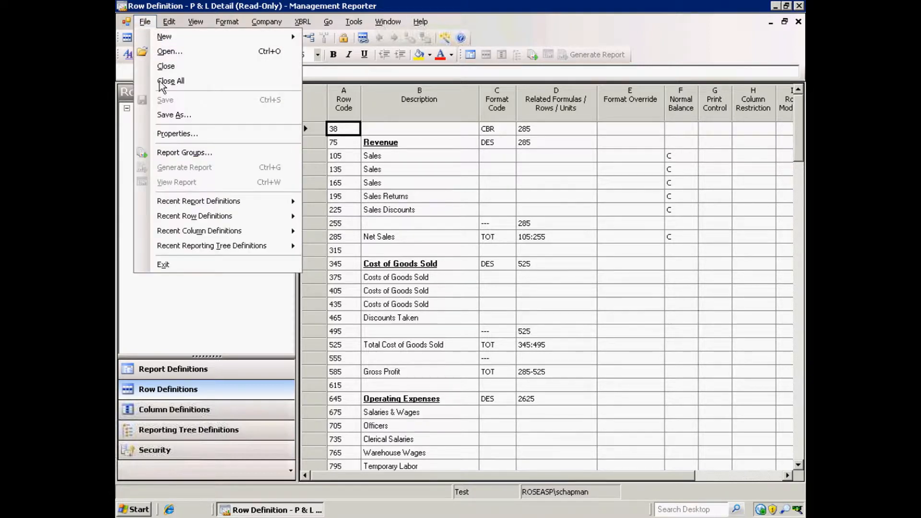
pyautogui.click(186, 124)
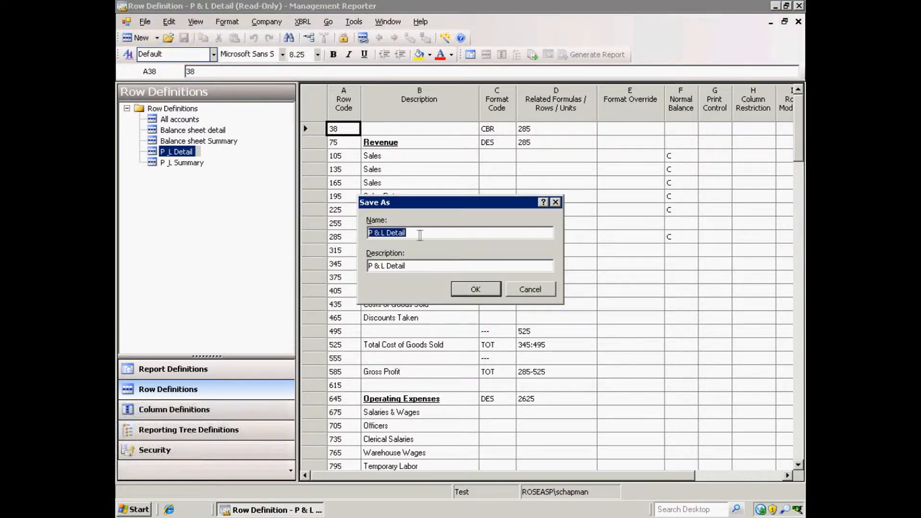
pyautogui.click(420, 236)
pyautogui.write('New')
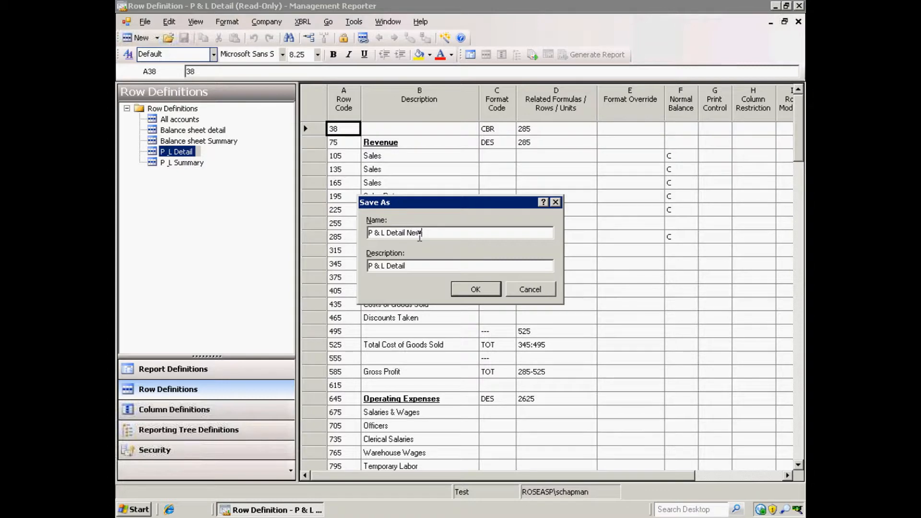
pyautogui.press('Tab')
pyautogui.click(424, 264)
pyautogui.write('New')
pyautogui.click(477, 289)
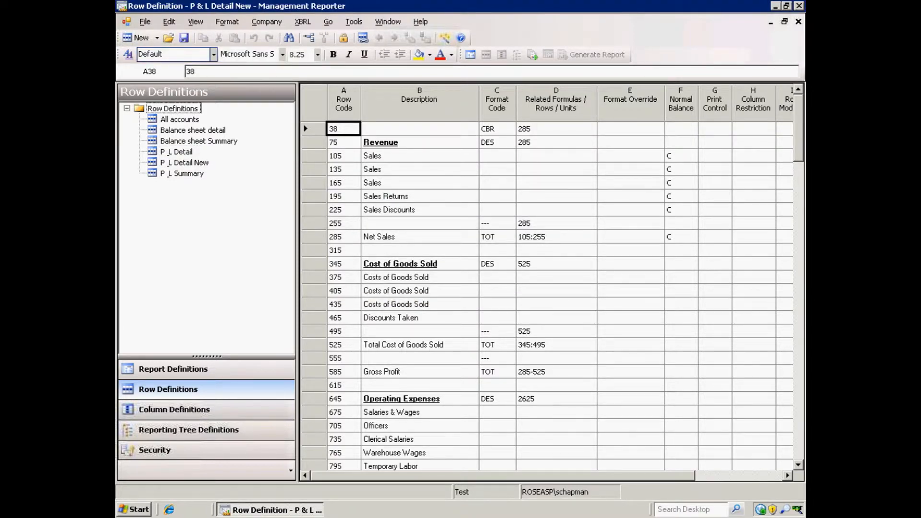
pyautogui.hotkey('ctrl', 'F4')
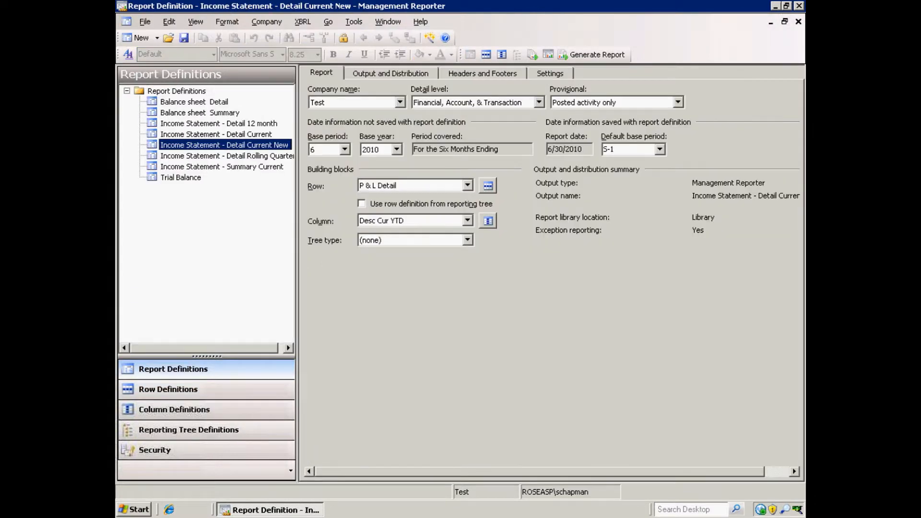